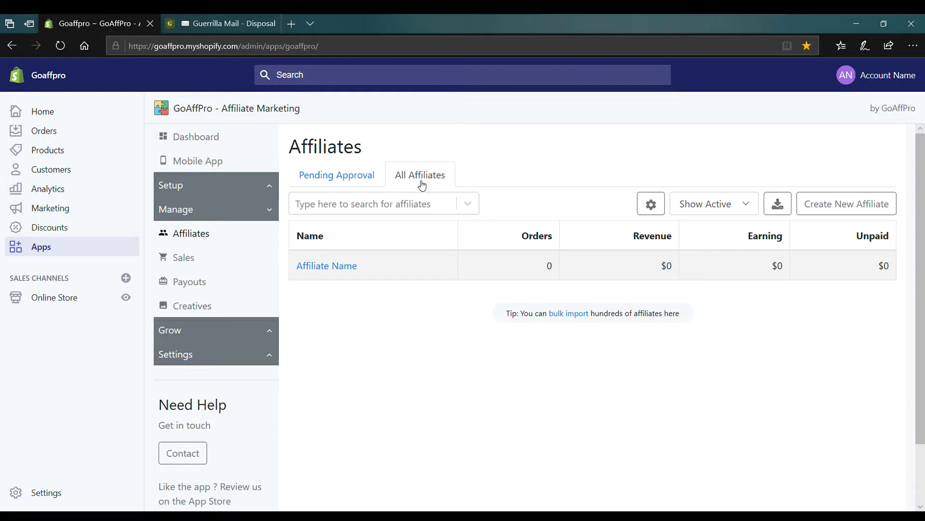
left_click(334, 266)
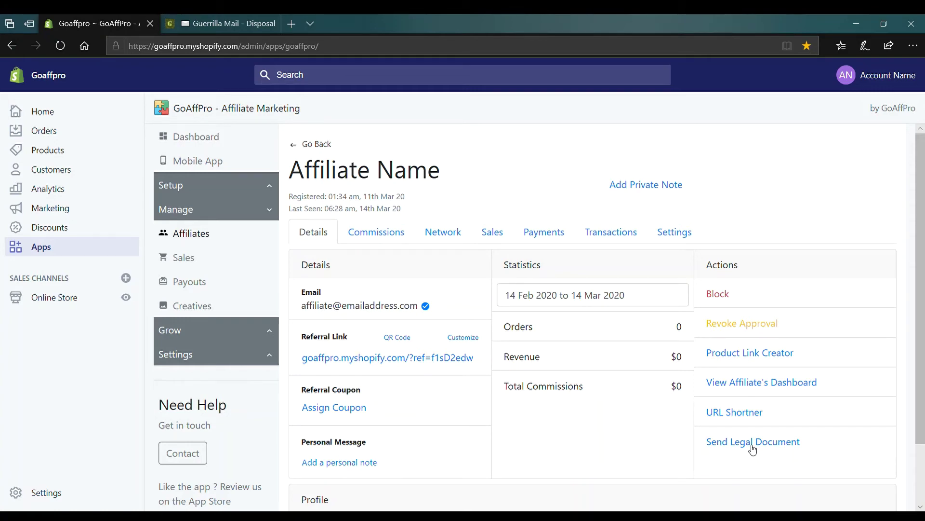
- Send Affiliate Name a legal document for signing and confirm the request
left_click(752, 442)
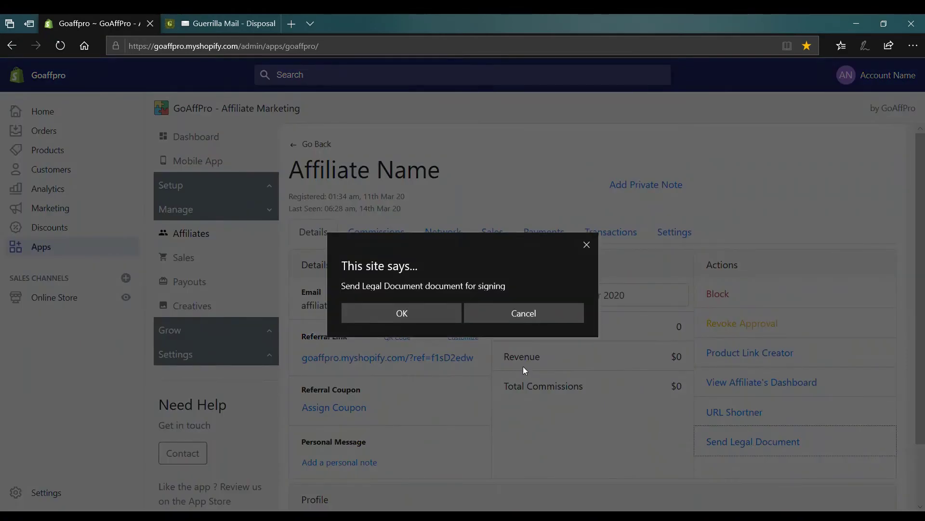
left_click(432, 318)
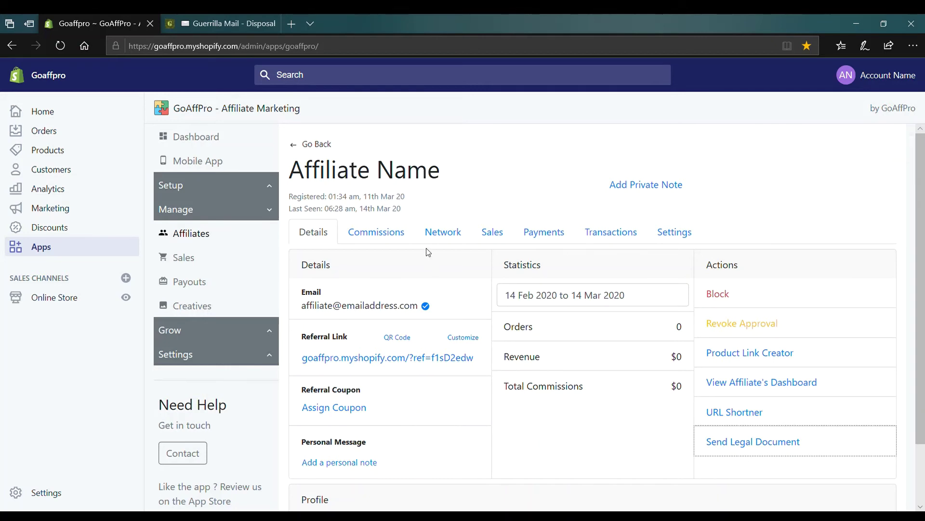
- Switch to the Guerrilla Mail inbox to find the GoAffPro signing email
left_click(237, 22)
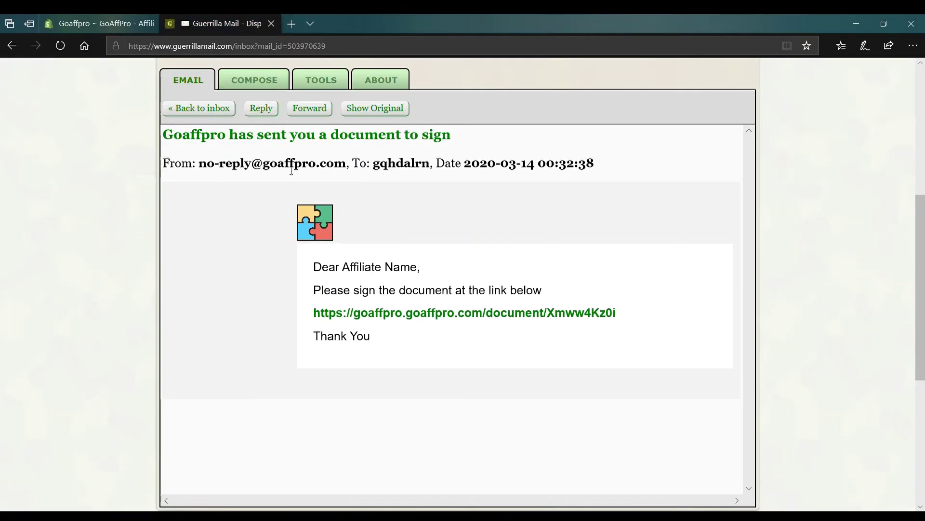